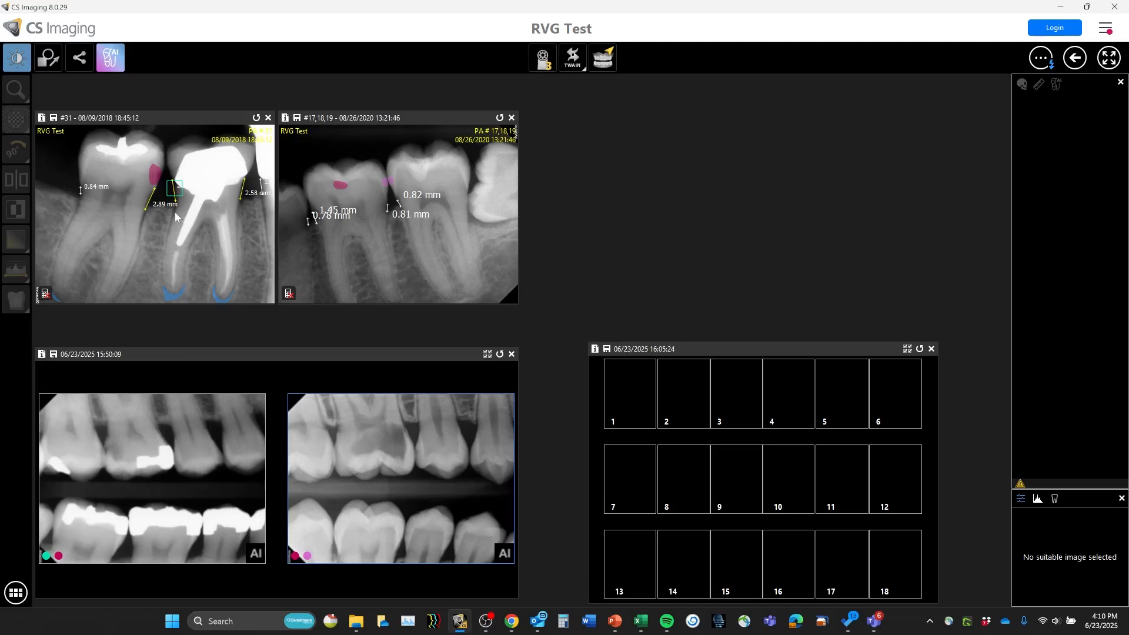
Rotate the #31 periapical image in 90-degree increments through a full turn.
left_click(182, 236)
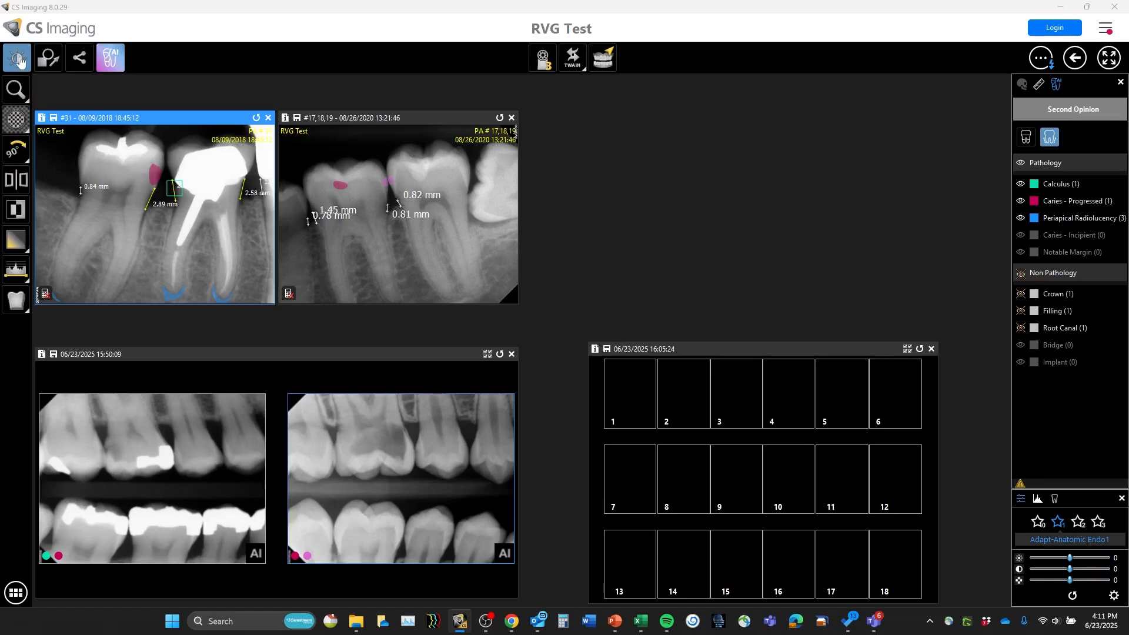
left_click(47, 60)
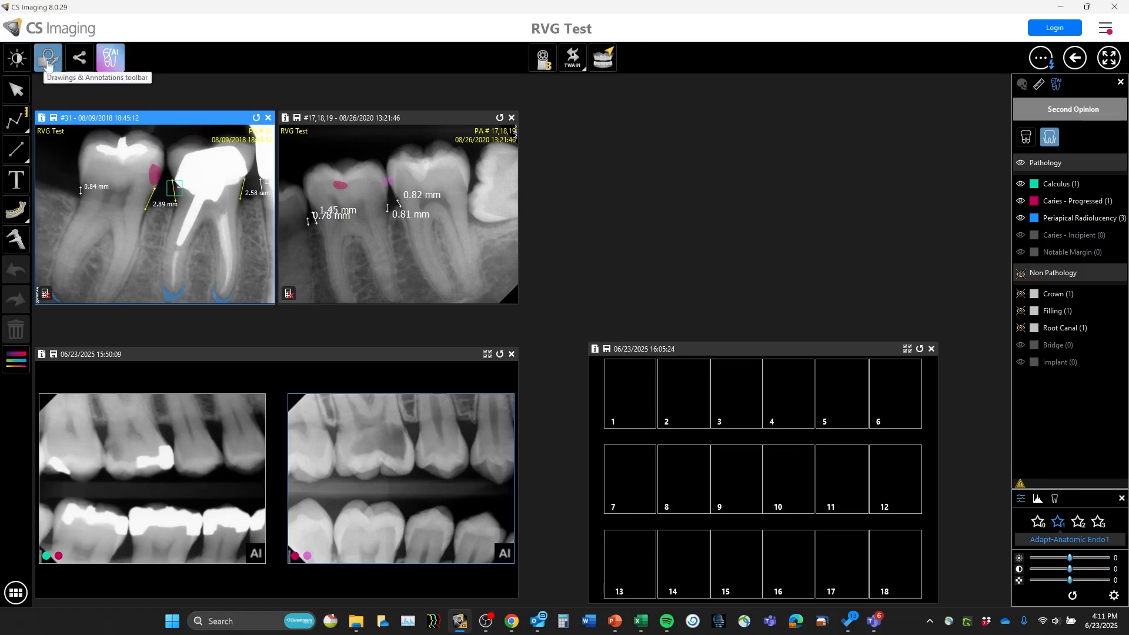
left_click(16, 59)
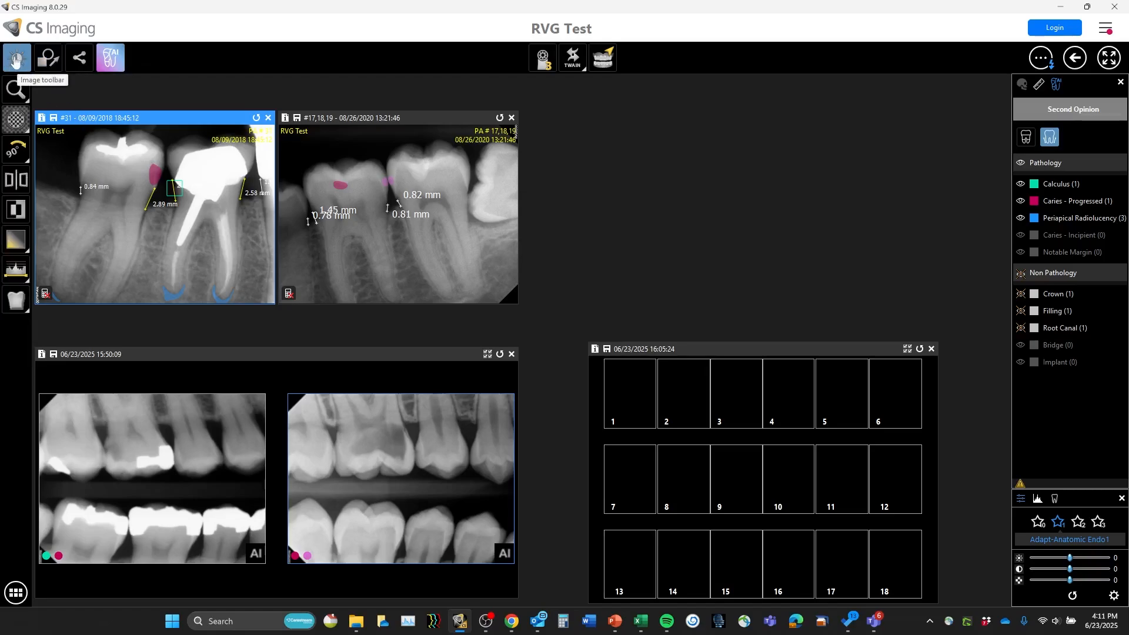
left_click(11, 149)
left_click(12, 150)
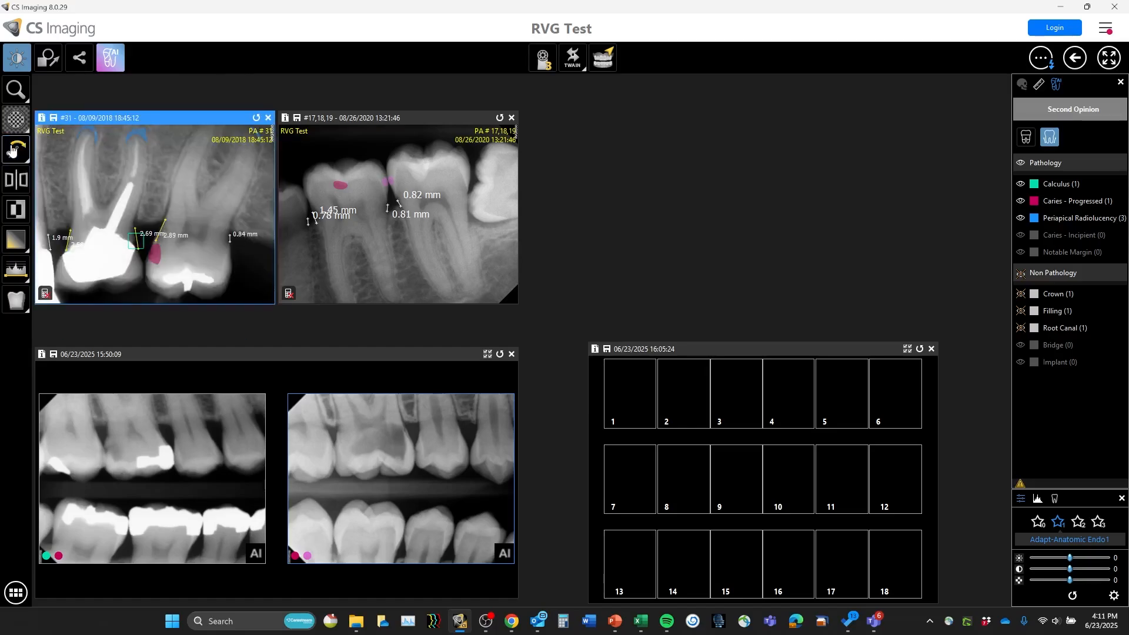
left_click(12, 150)
left_click(13, 151)
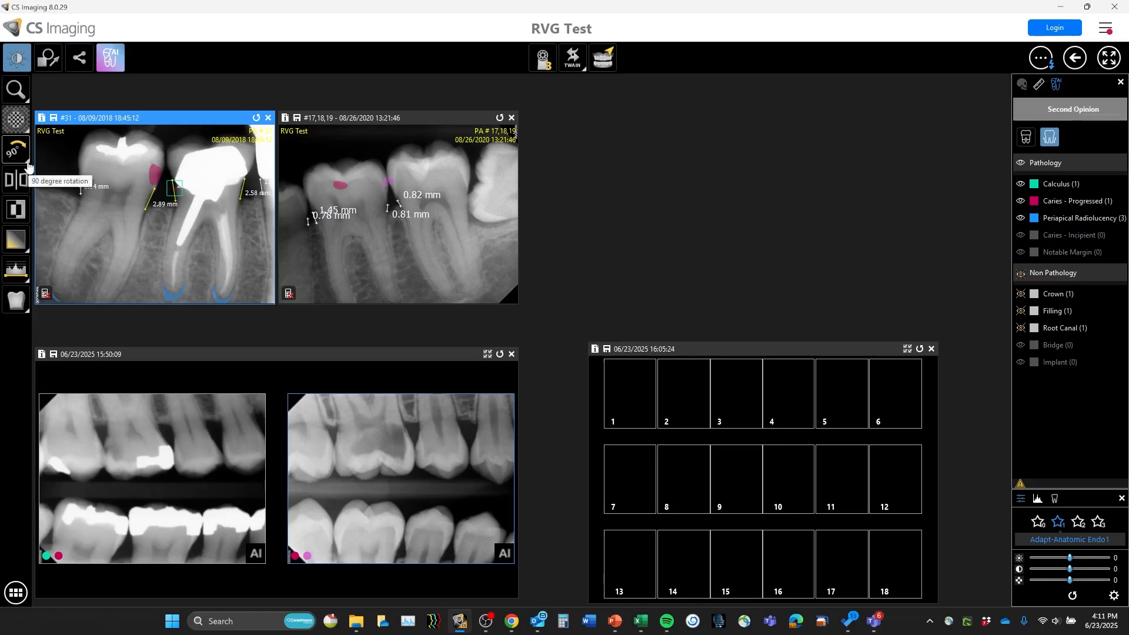
Switch rotation to the 180-degree Flip and apply it to the #31 periapical image.
left_click(27, 167)
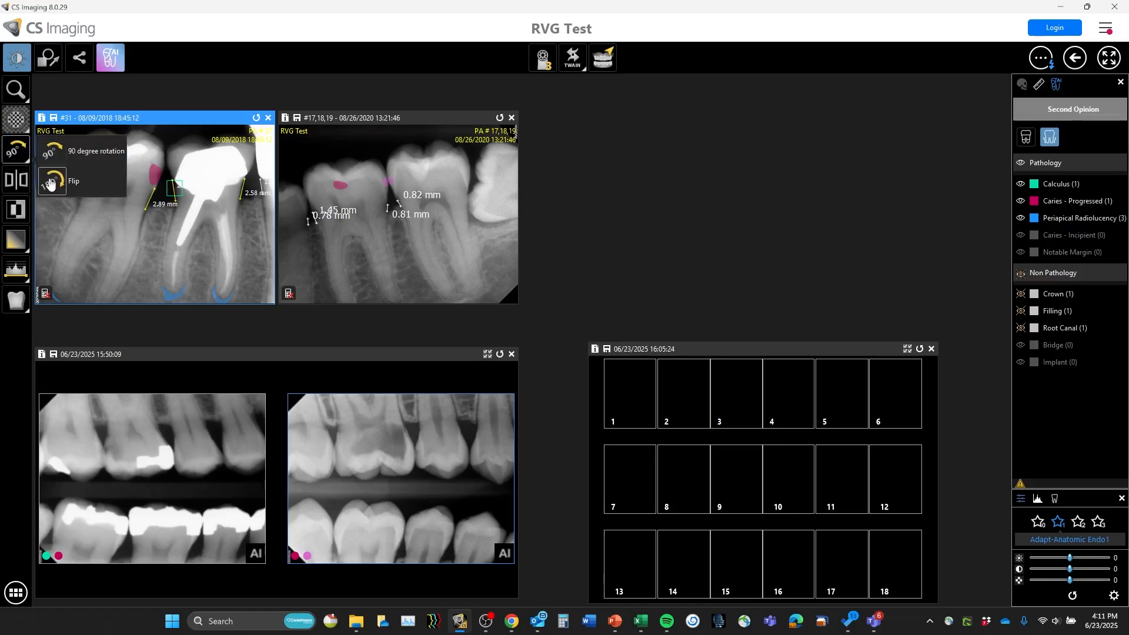
left_click(49, 184)
left_click(16, 151)
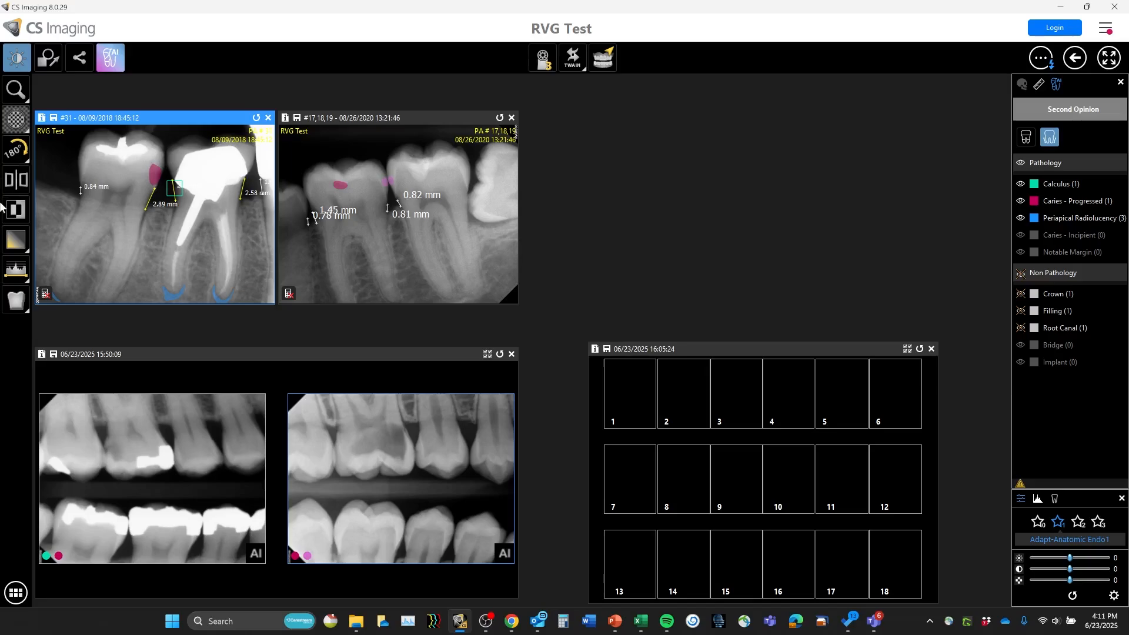
Switch rotation back to 90 degrees and rotate the #31 periapical image step by step to its upright orientation.
left_click(28, 164)
left_click(47, 151)
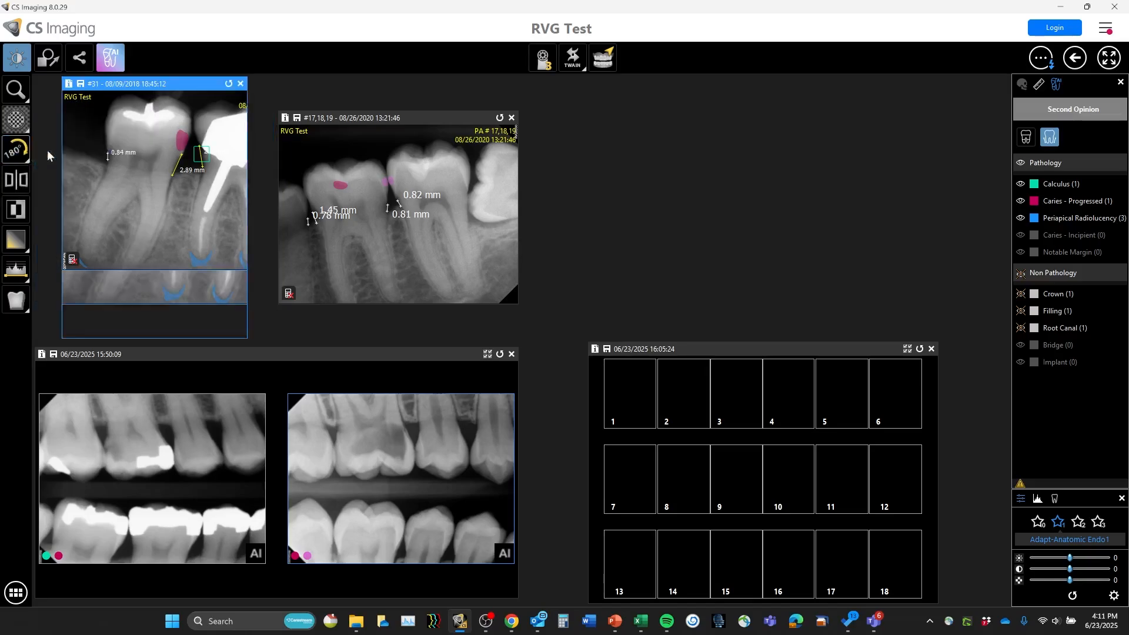
left_click(12, 151)
left_click(12, 151)
left_click(13, 152)
left_click(13, 153)
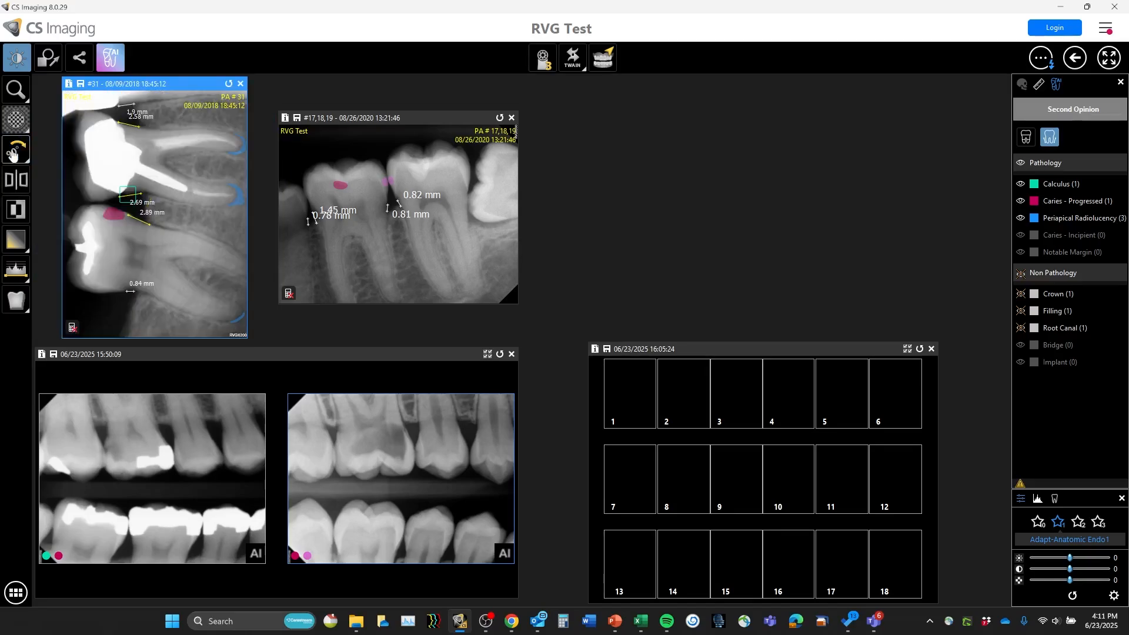
left_click(14, 153)
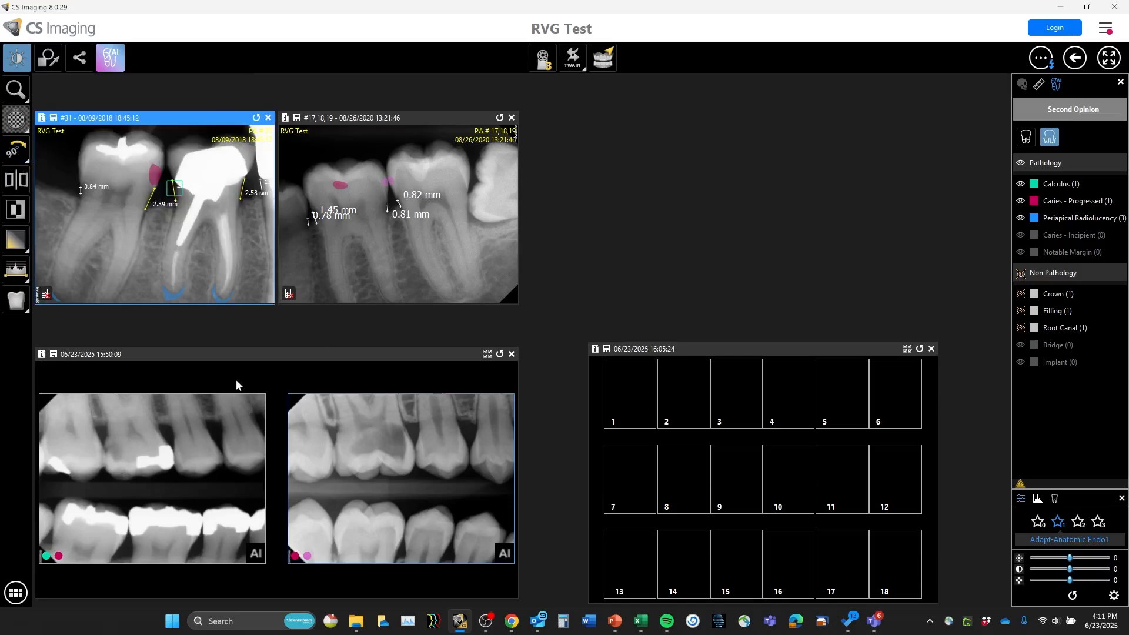
Select the 06/23/2025 15:50:09 bitewing template, switch rotation to the 180-degree Flip and try it on the bitewing in frame 2.
left_click(245, 353)
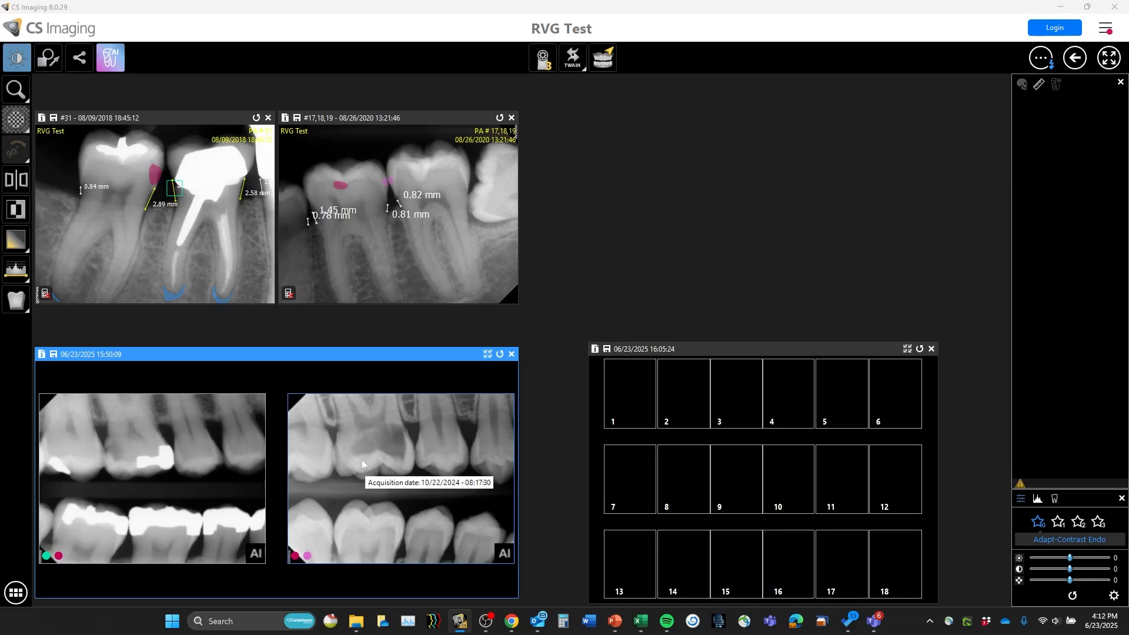
left_click(27, 158)
left_click(38, 170)
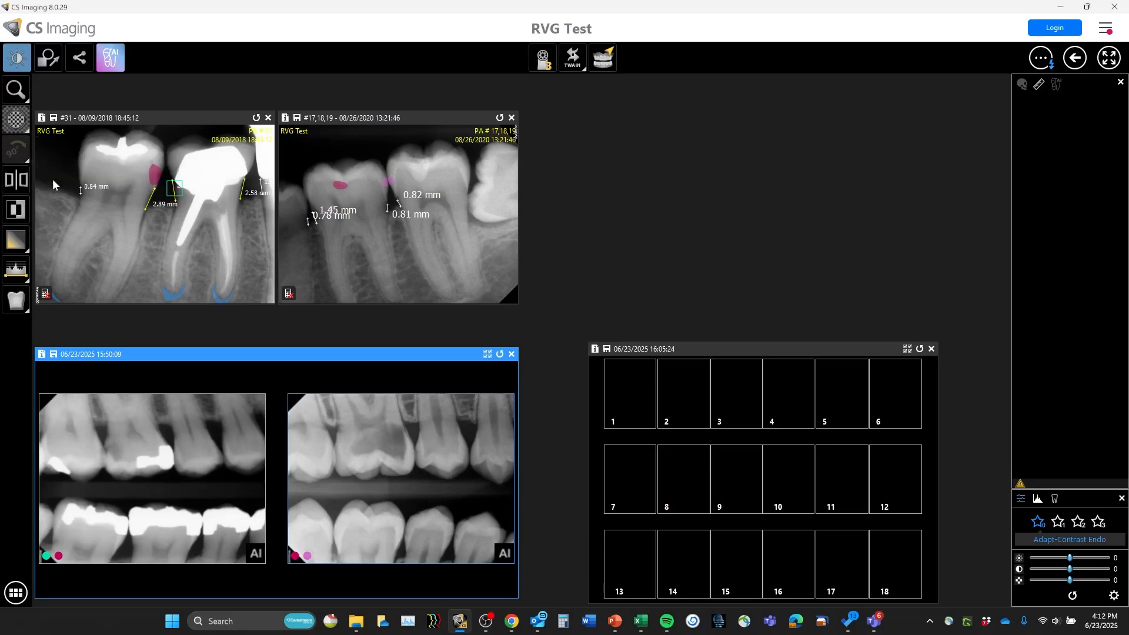
left_click(16, 151)
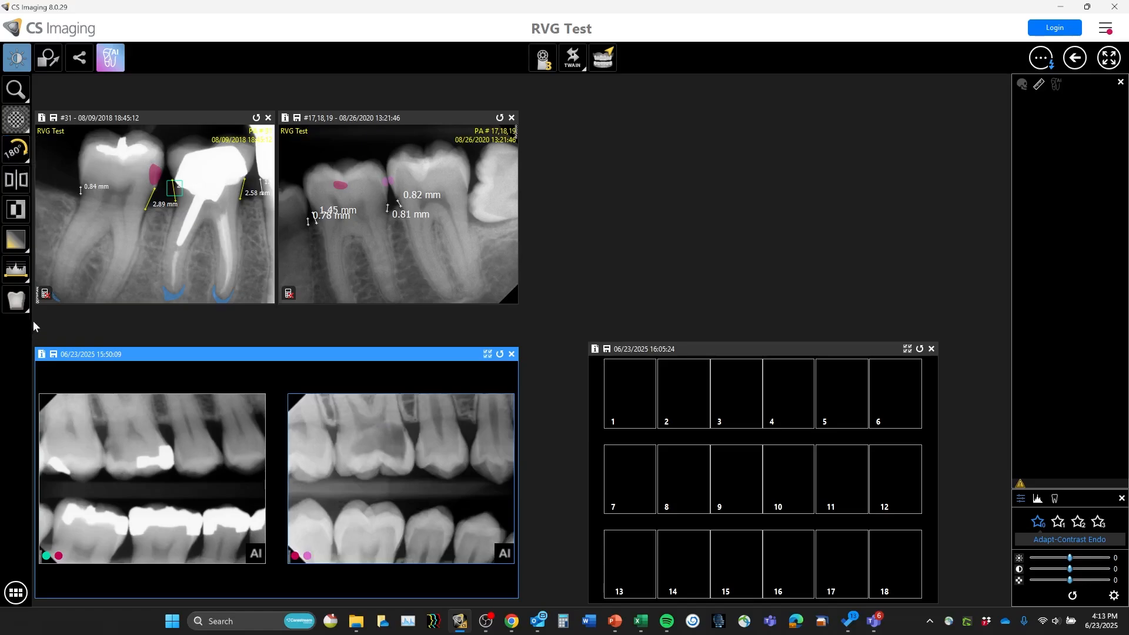
left_click(16, 151)
left_click(16, 152)
Swap the two bitewings in the 06/23/2025 15:50:09 template, using the free workspace as a temporary spot for the 10/22/2024 image.
left_click_drag(344, 478, 629, 259)
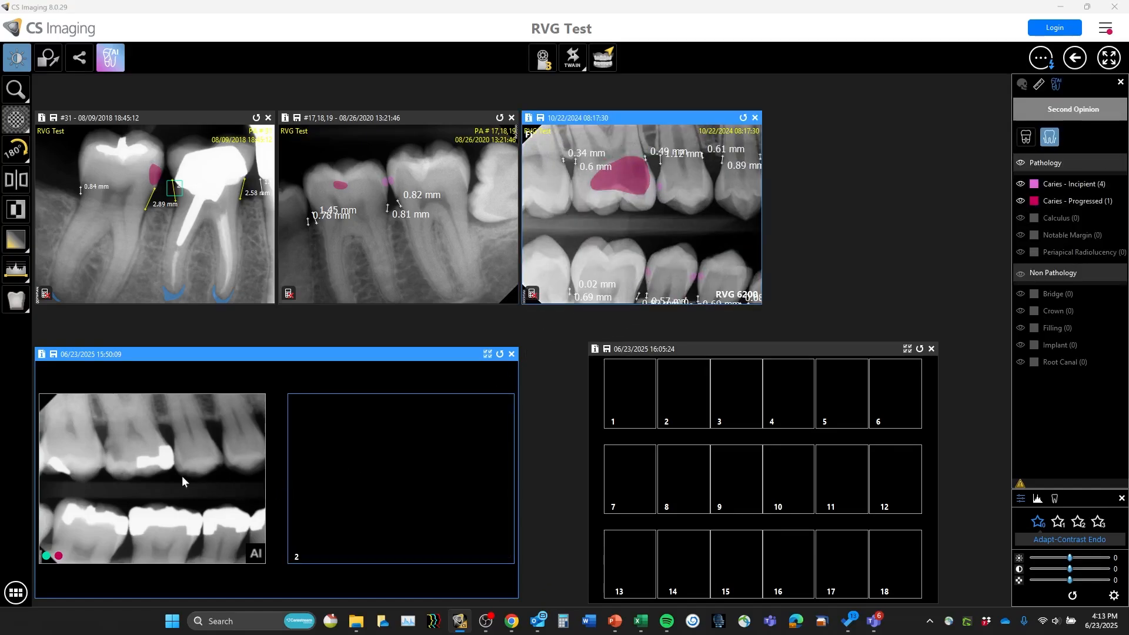
left_click_drag(181, 475, 360, 485)
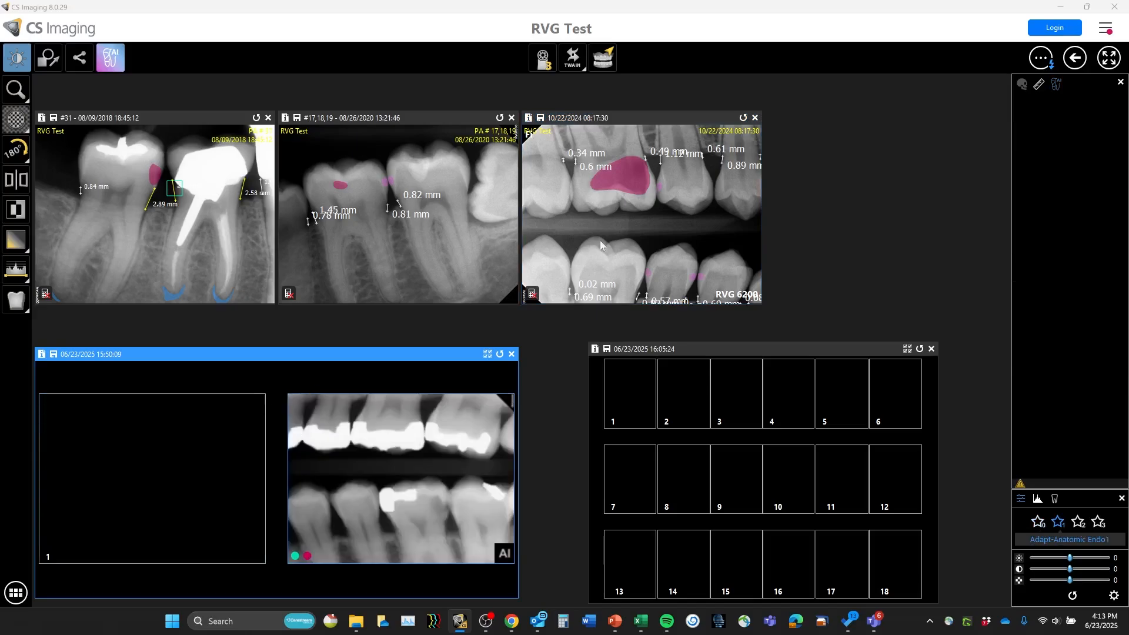
left_click_drag(484, 330, 252, 535)
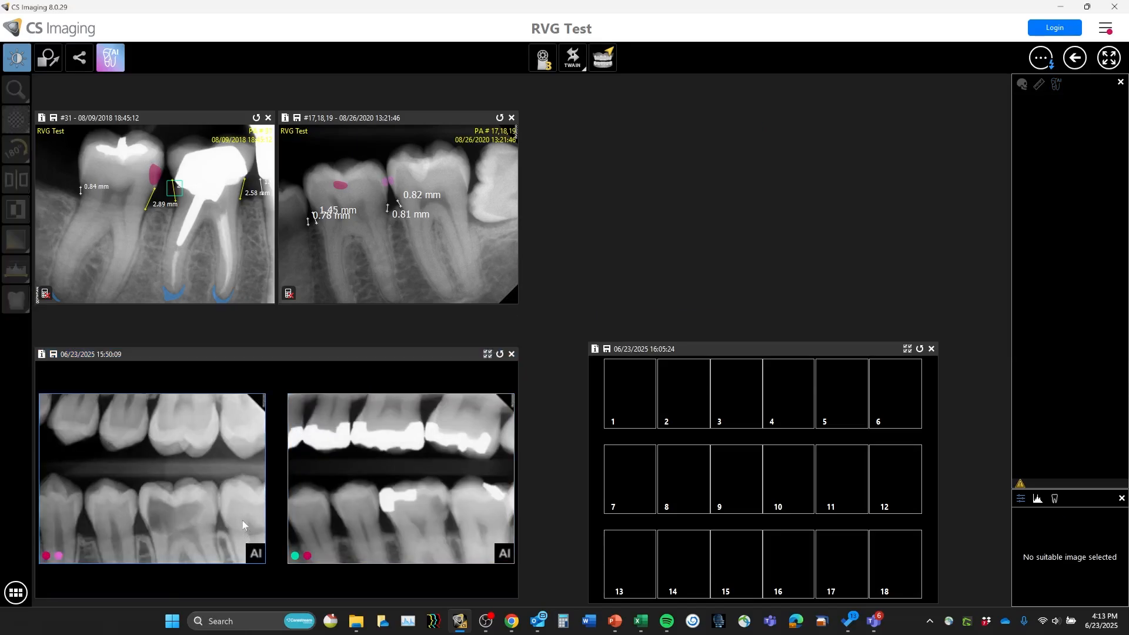
left_click(179, 460)
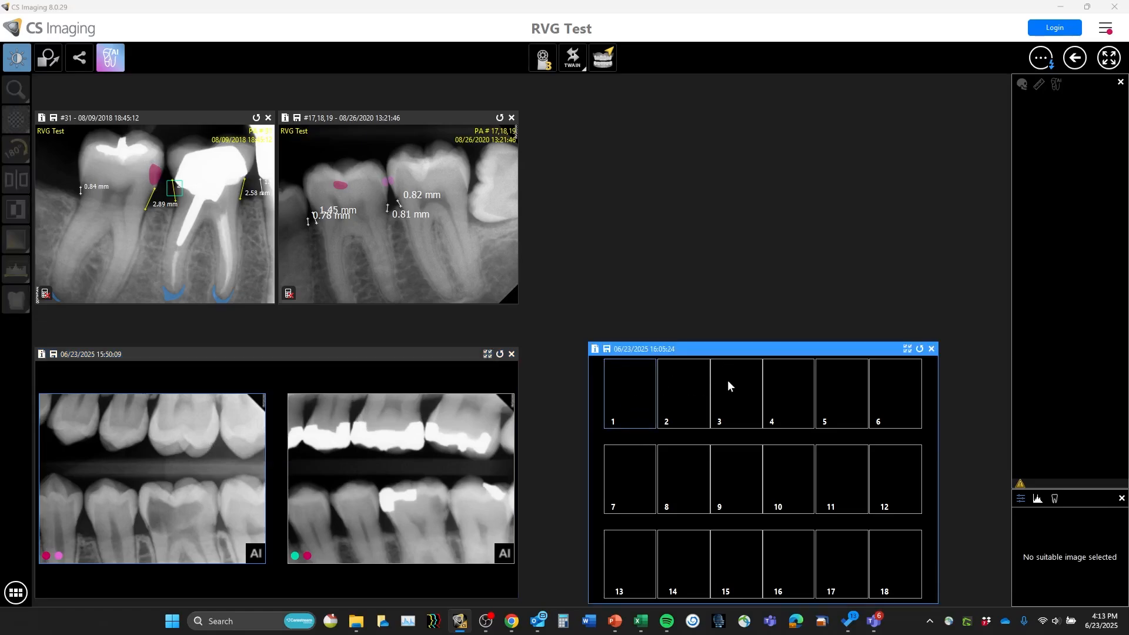
Open a new PA LL image template and close the empty 06/23/2025 16:05:24 template.
left_click_drag(716, 351, 697, 191)
left_click(1041, 57)
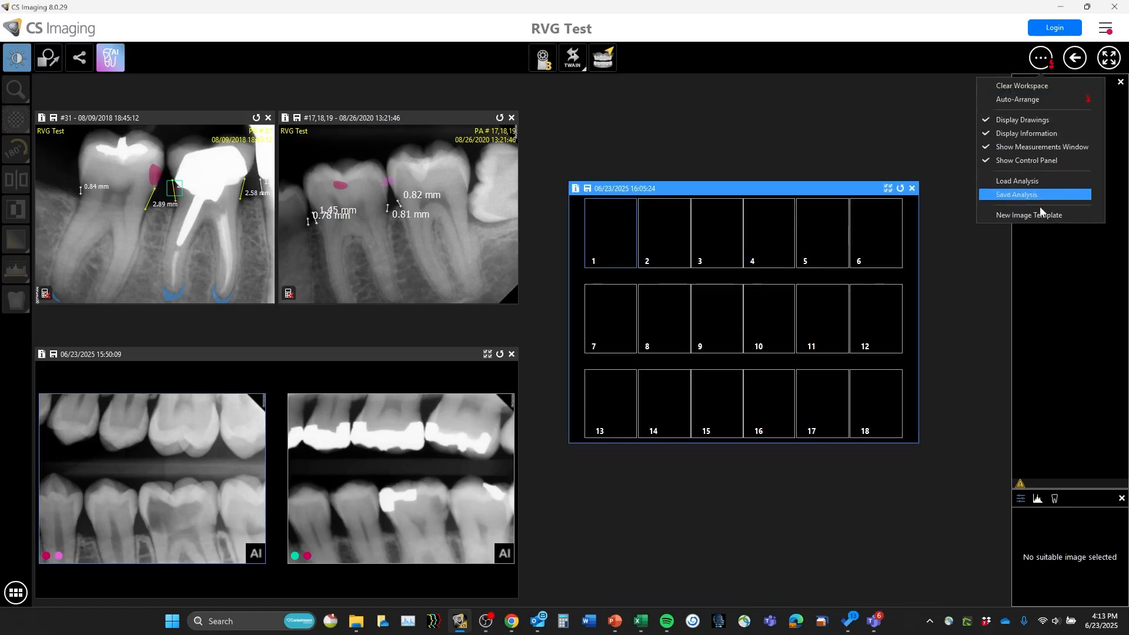
left_click(1036, 213)
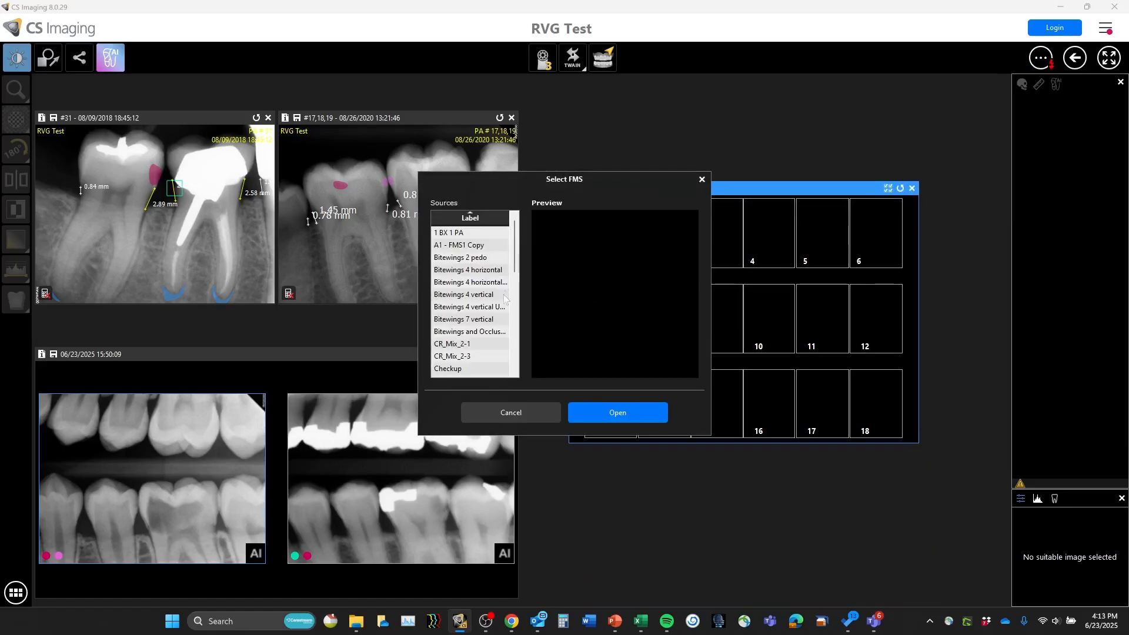
scroll(475, 314, "down", 6)
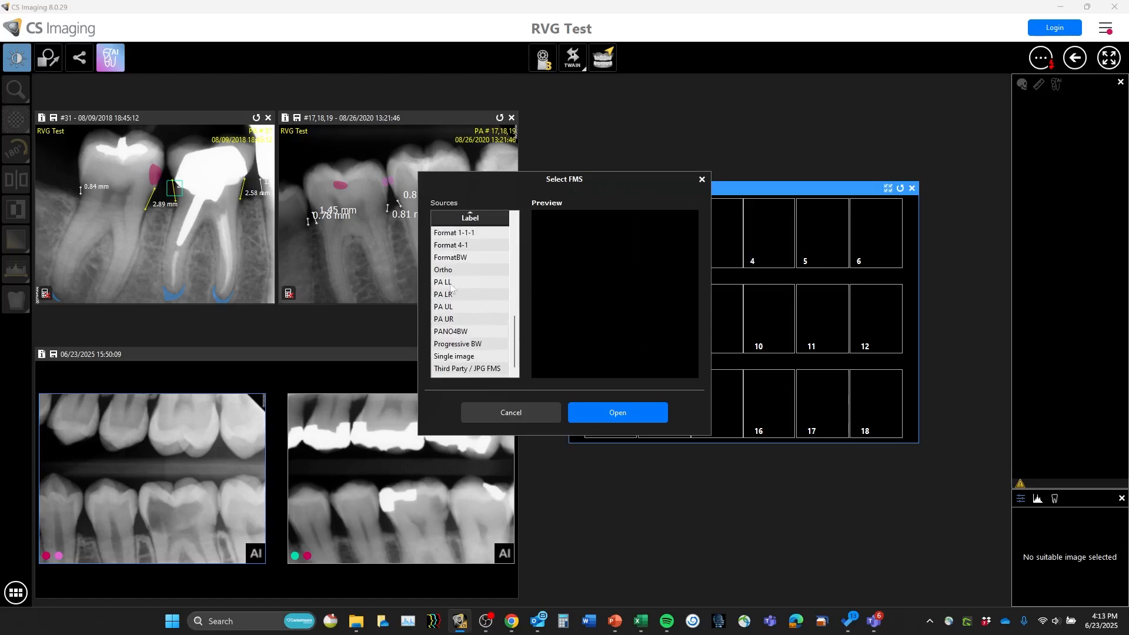
left_click(460, 321)
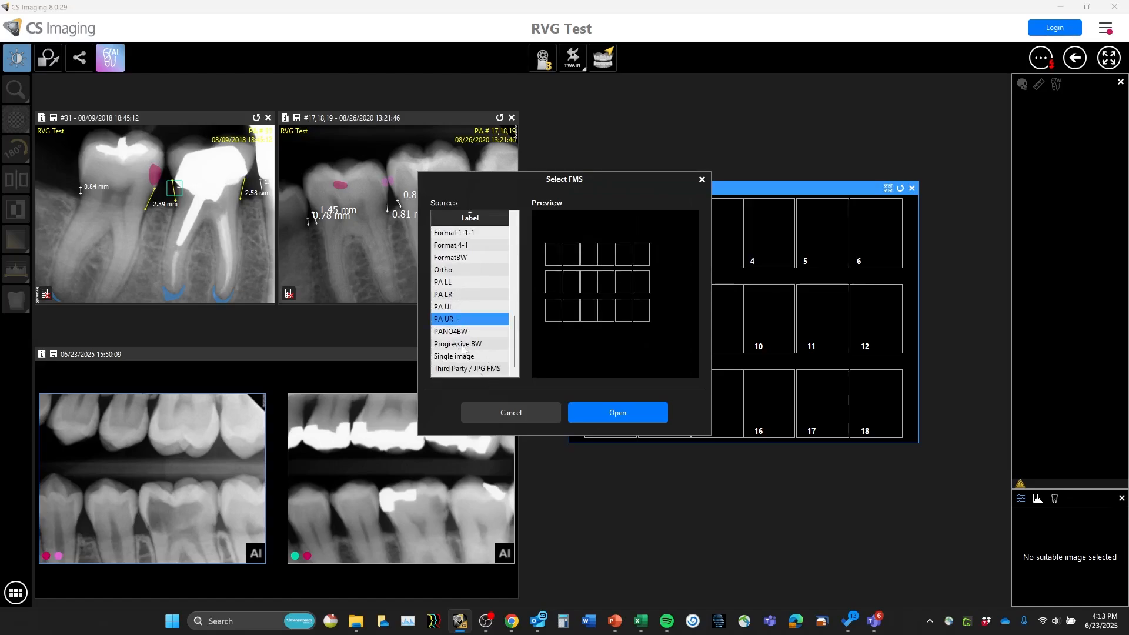
left_click(461, 284)
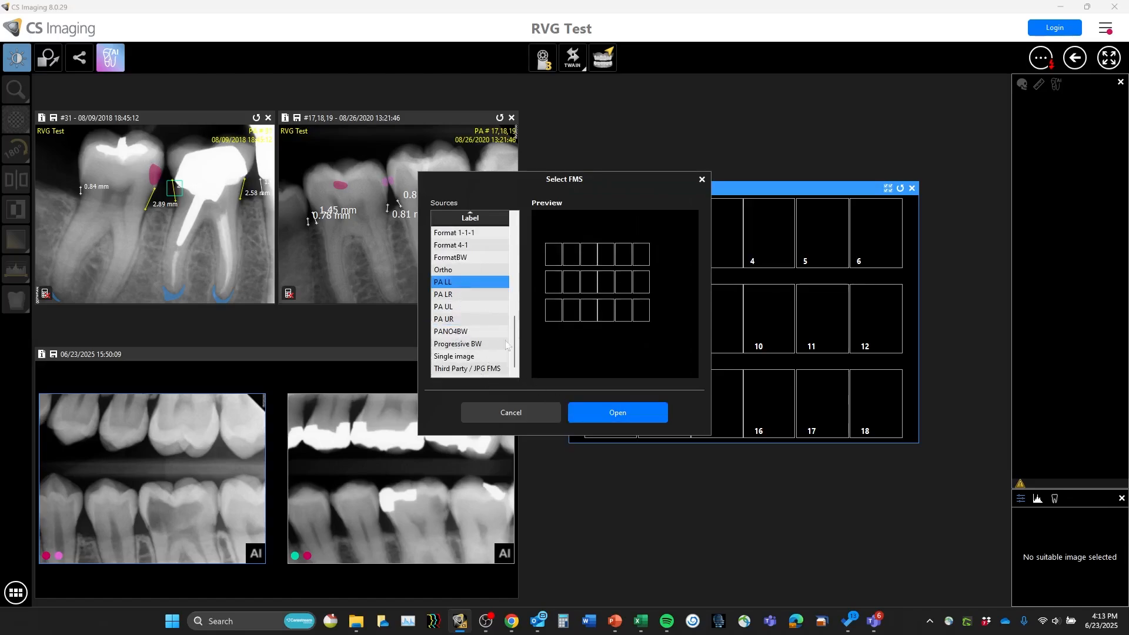
left_click(629, 414)
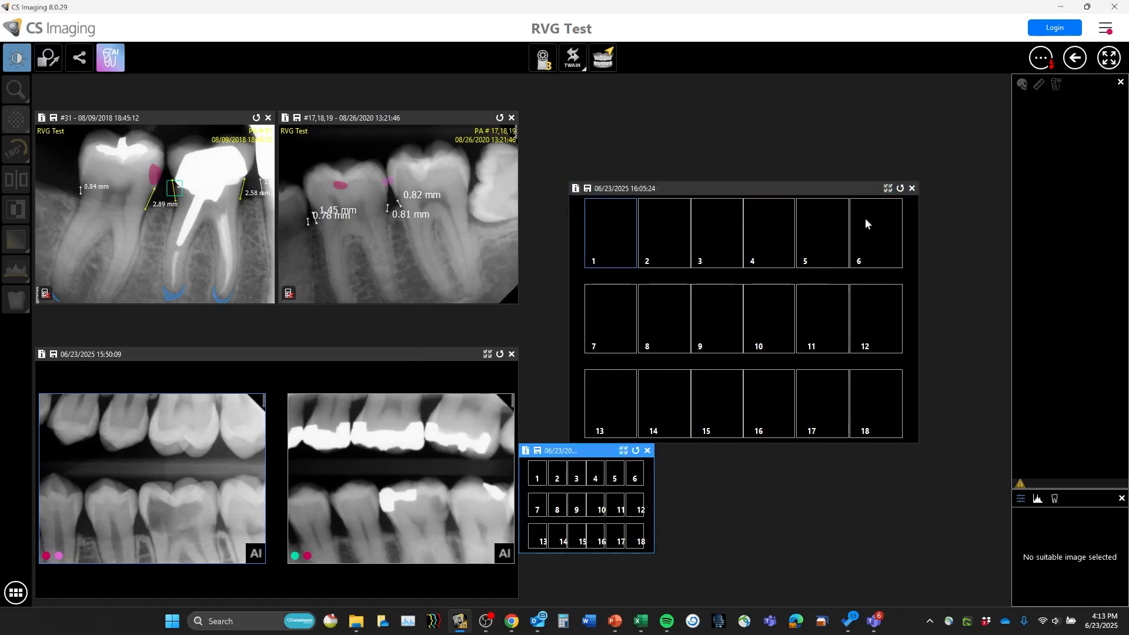
left_click(912, 188)
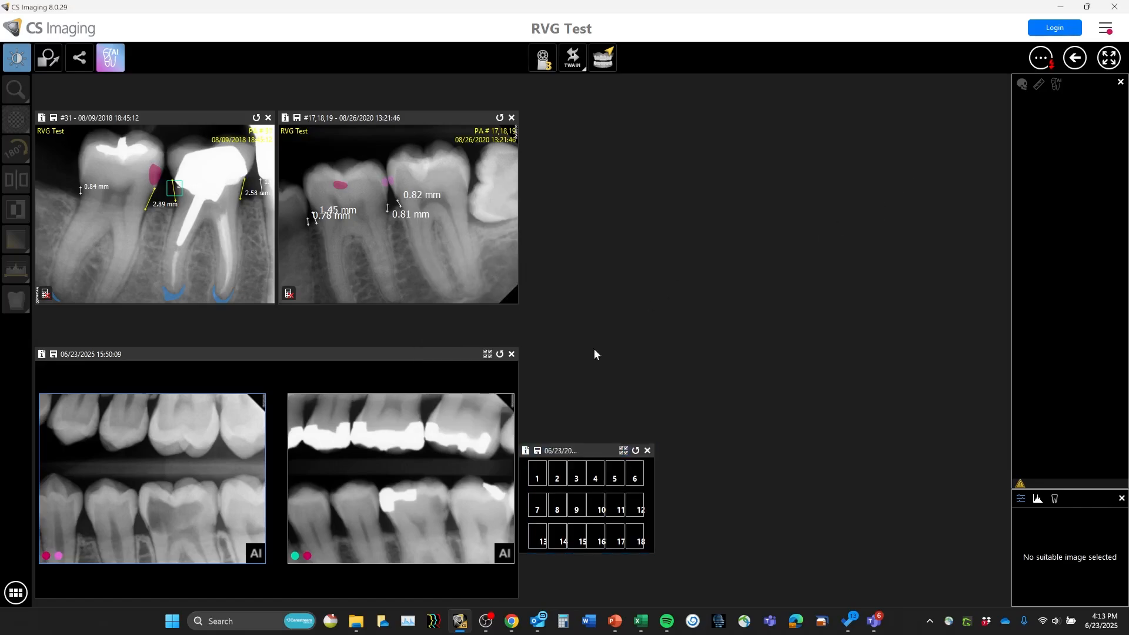
View the new PA LL template in full screen and return to the workspace.
double_click(582, 450)
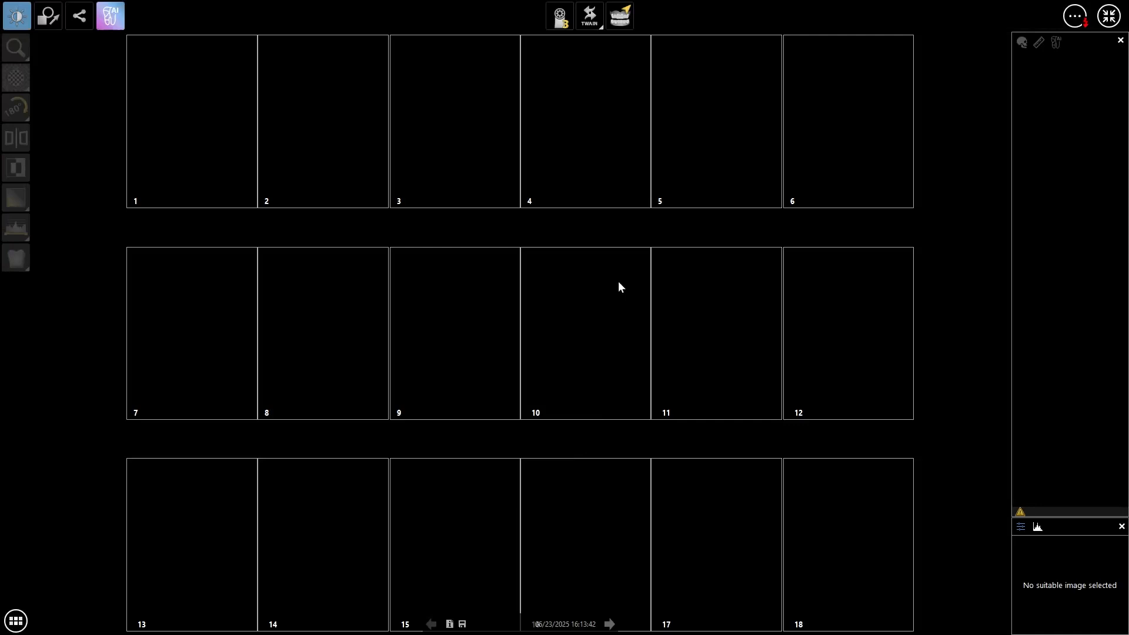
left_click(245, 174)
key("Escape")
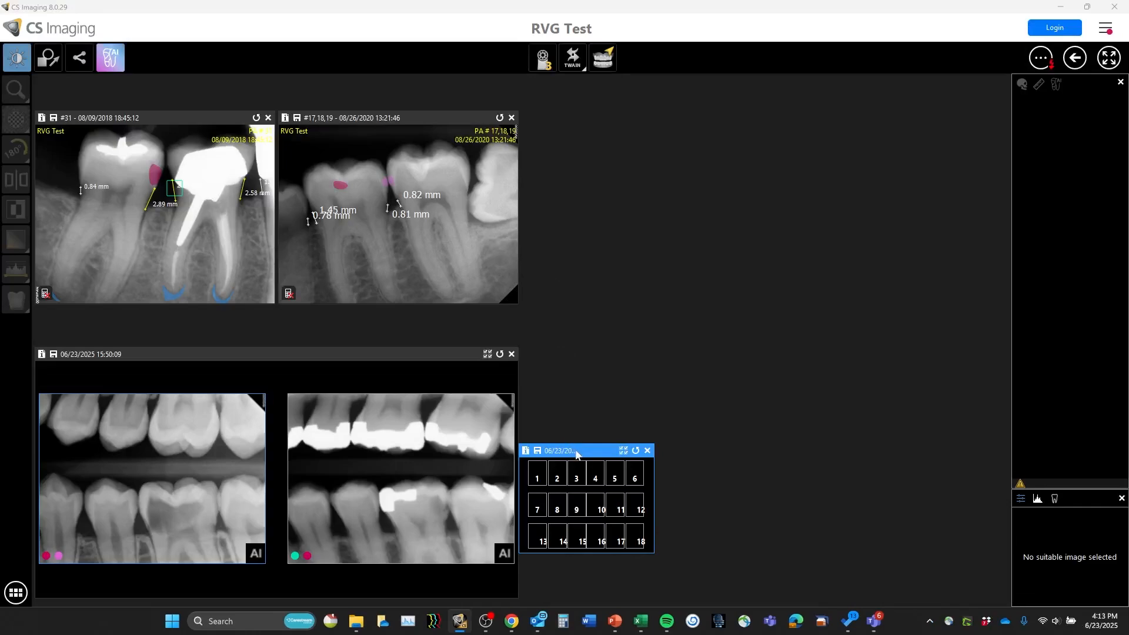
Show the rotation options available for the bitewing in frame 2 of the 06/23/2025 15:50:09 template.
left_click(384, 470)
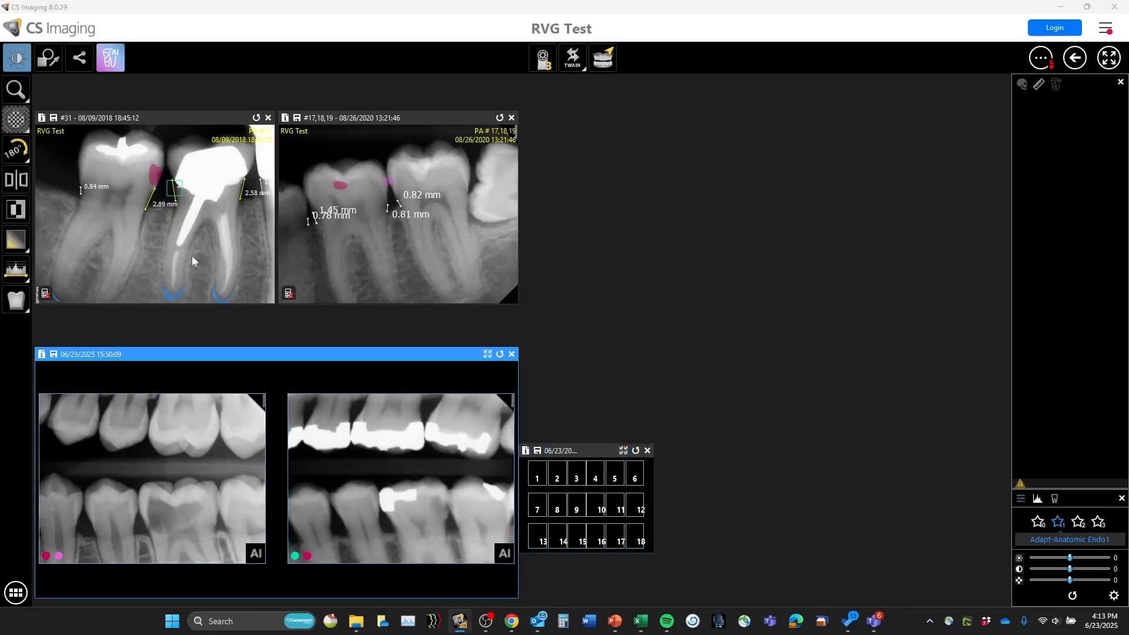
left_click(28, 161)
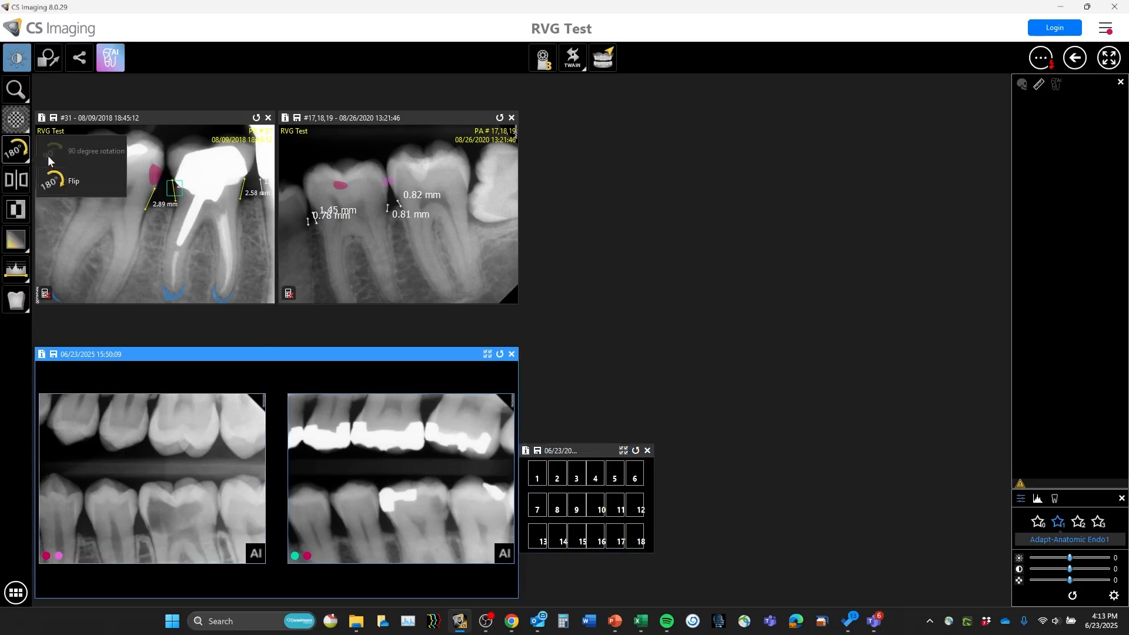